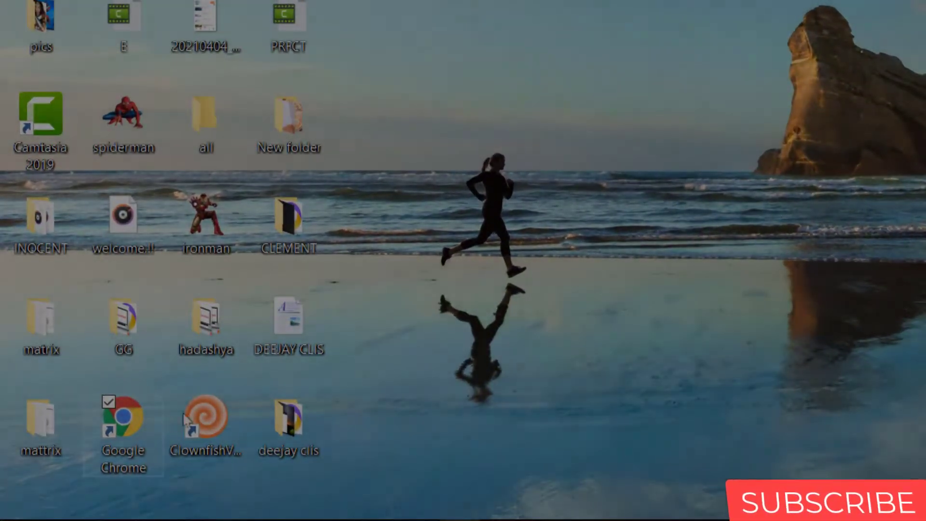
Launch Google Chrome and run a Google search for 'gmail sign up'
{"action": "double_click", "coordinate": [123, 416]}
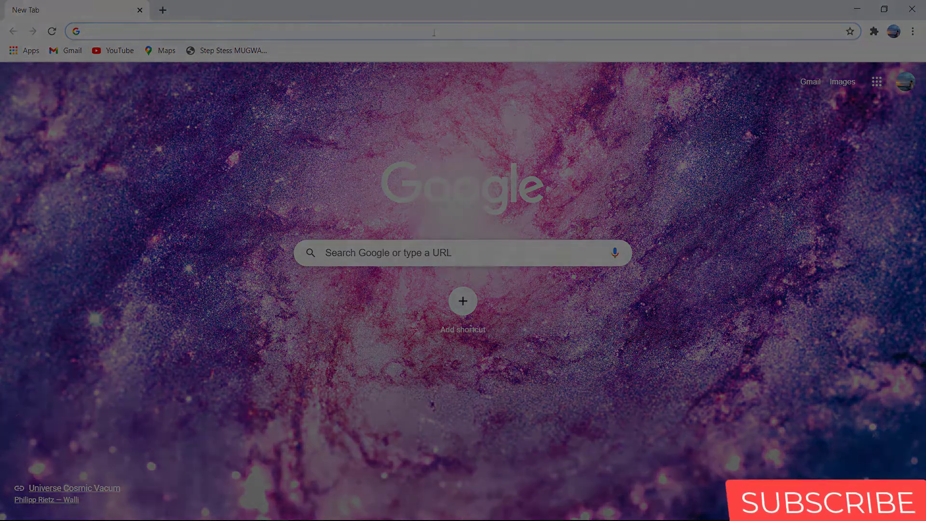
{"action": "type", "text": "gmaikk"}
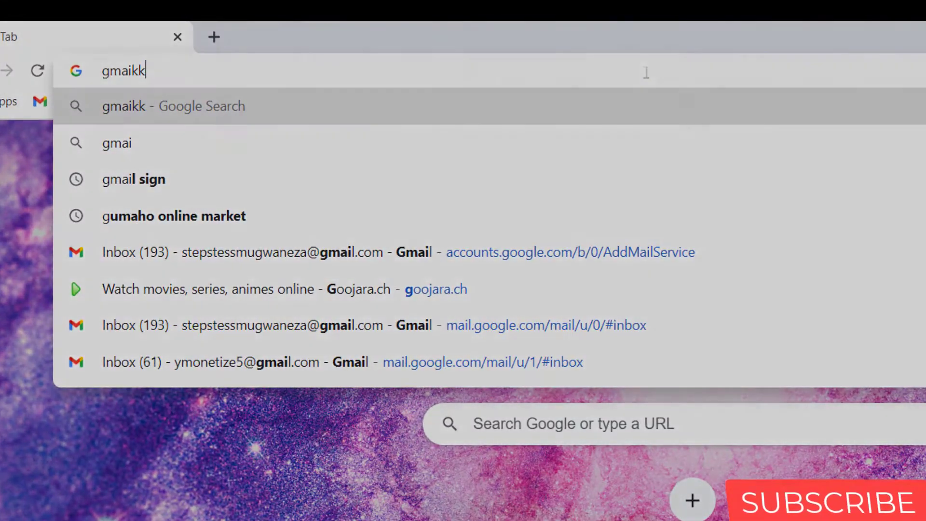
{"action": "key", "text": "BackSpace"}
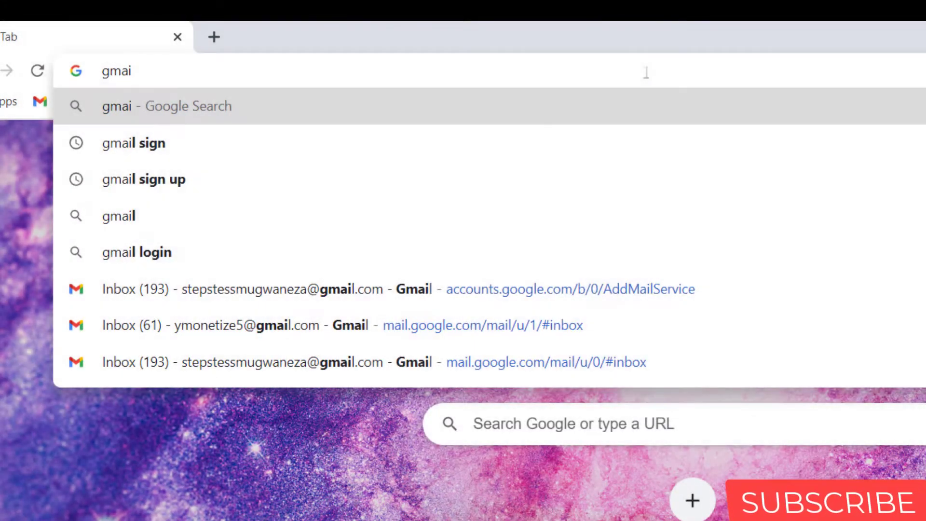
{"action": "type", "text": "l"}
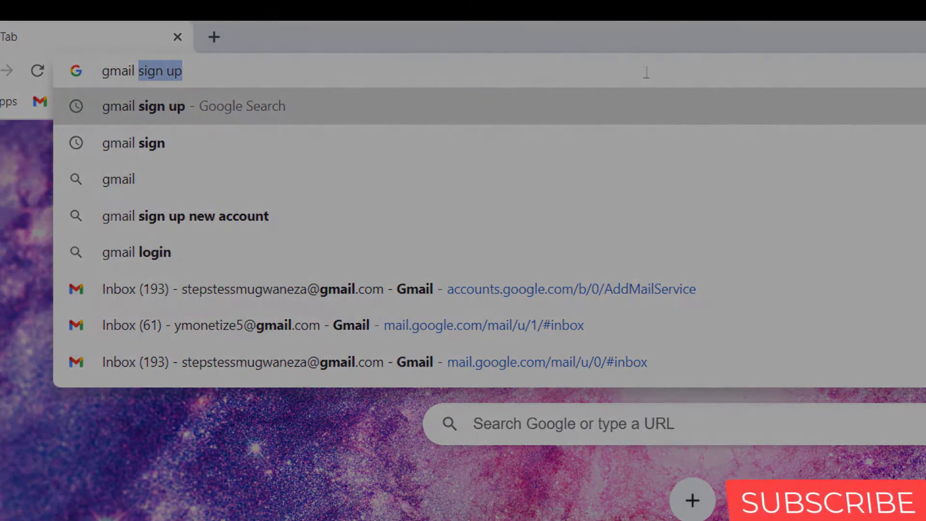
{"action": "type", "text": " sign"}
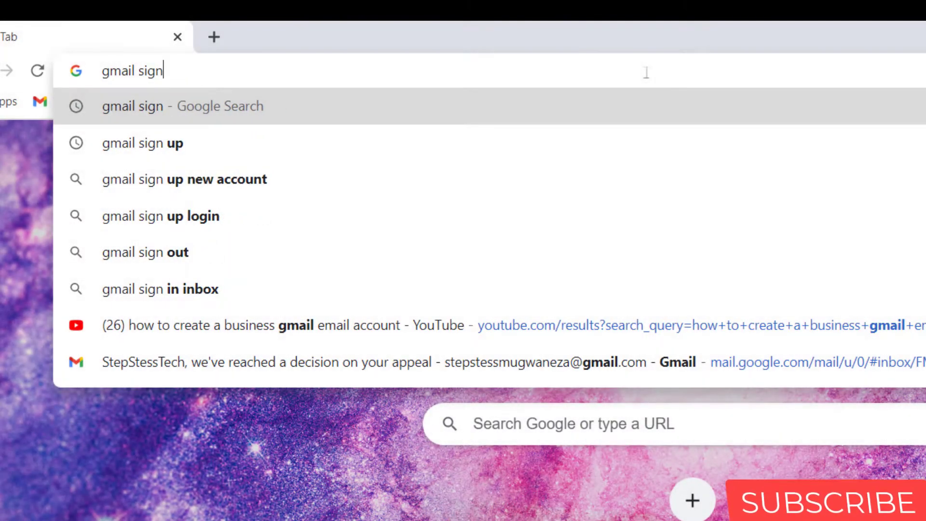
{"action": "type", "text": " up"}
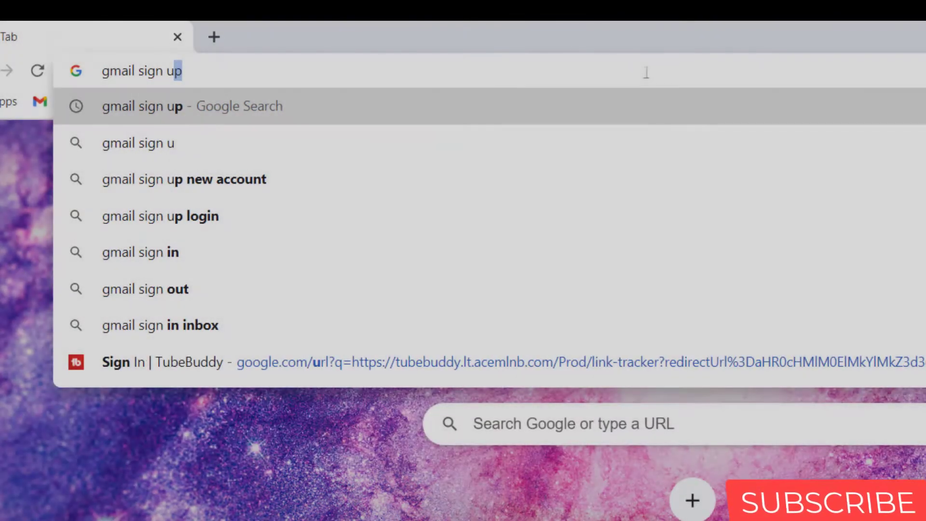
{"action": "key", "text": "Return"}
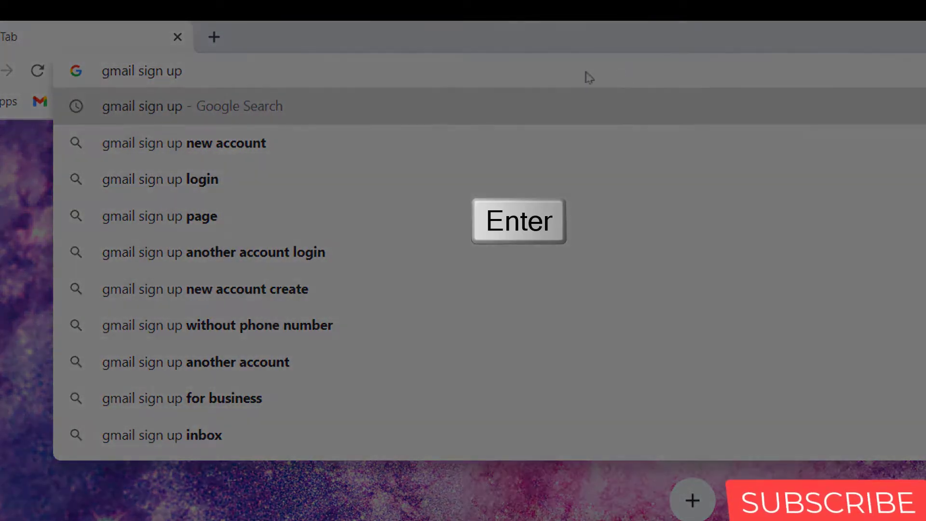
{"action": "left_click_drag", "start_coordinate": [212, 67], "coordinate": [111, 77]}
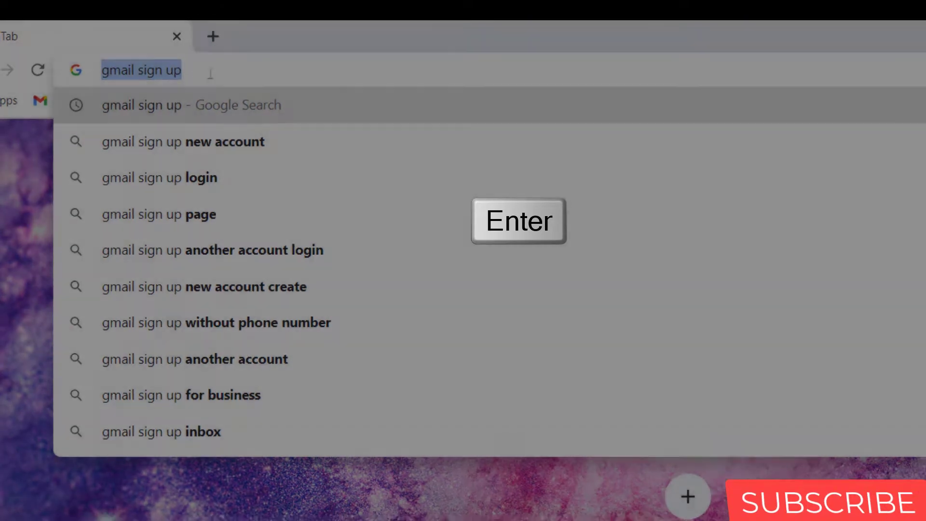
{"action": "key", "text": "Return"}
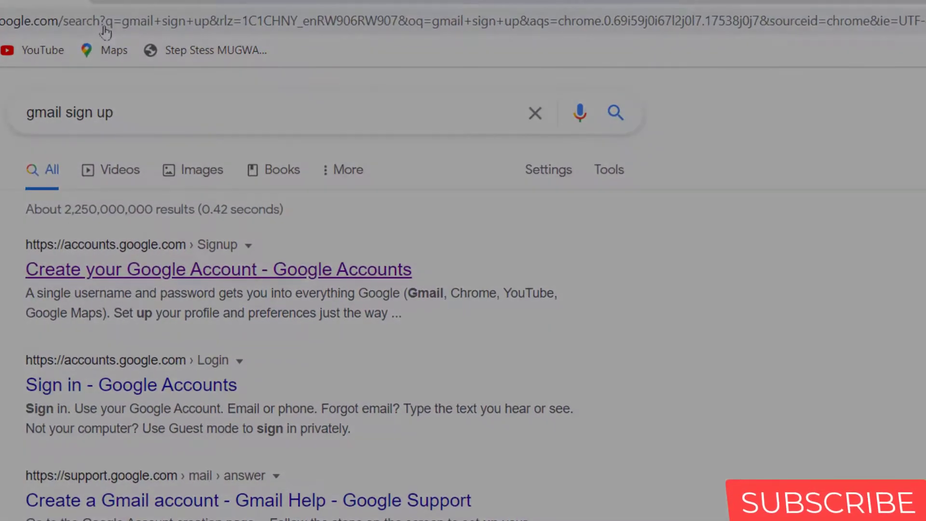
Open the 'Create your Google Account - Google Accounts' search result
{"action": "left_click", "coordinate": [194, 274]}
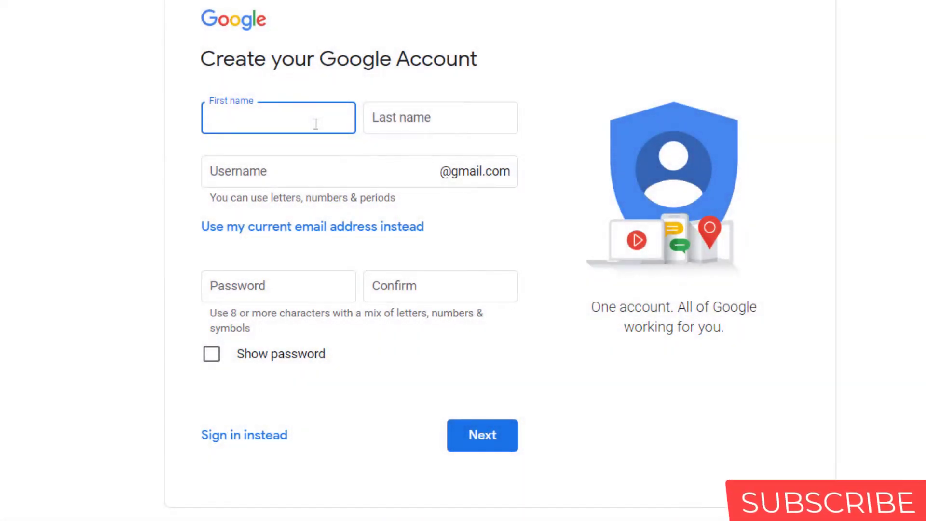
Enter the account holder's first name and last name, fixing typing mistakes along the way
{"action": "type", "text": "yo"}
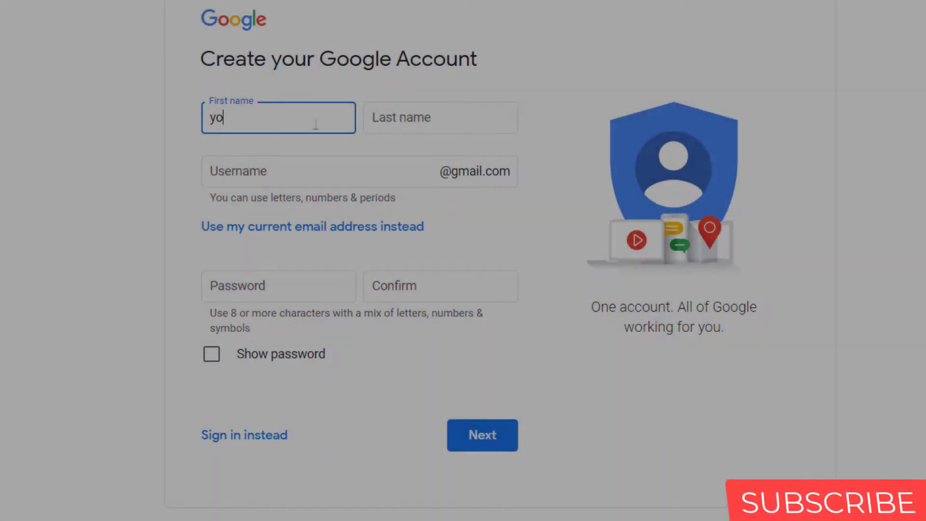
{"action": "type", "text": "john"}
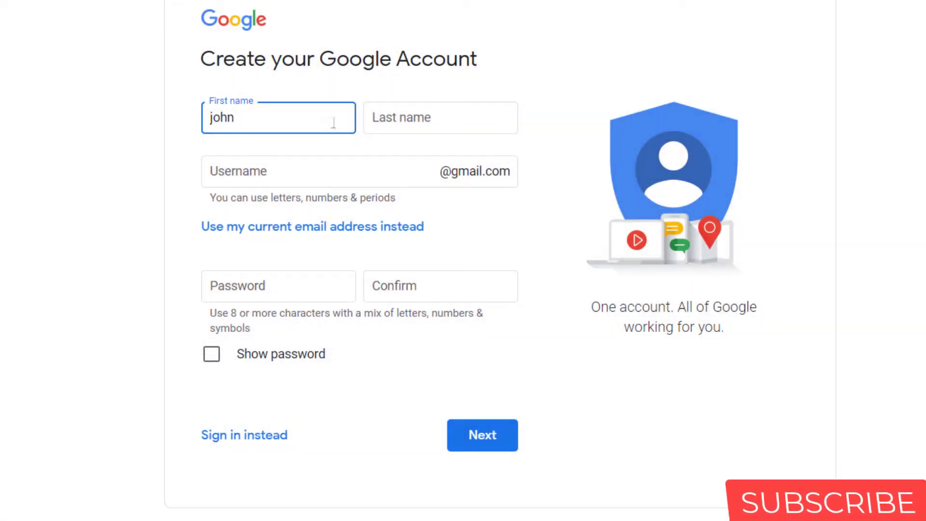
{"action": "left_click", "coordinate": [394, 118]}
{"action": "type", "text": "u"}
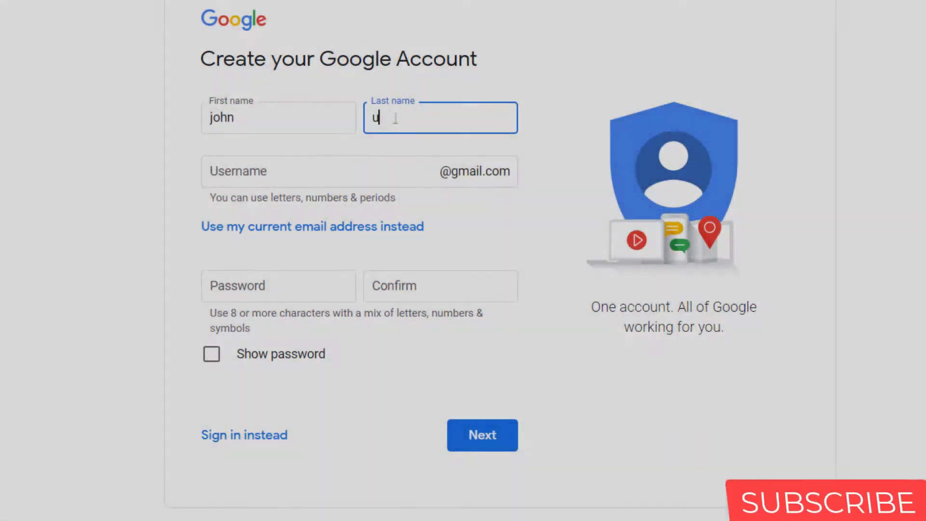
{"action": "type", "text": "r las"}
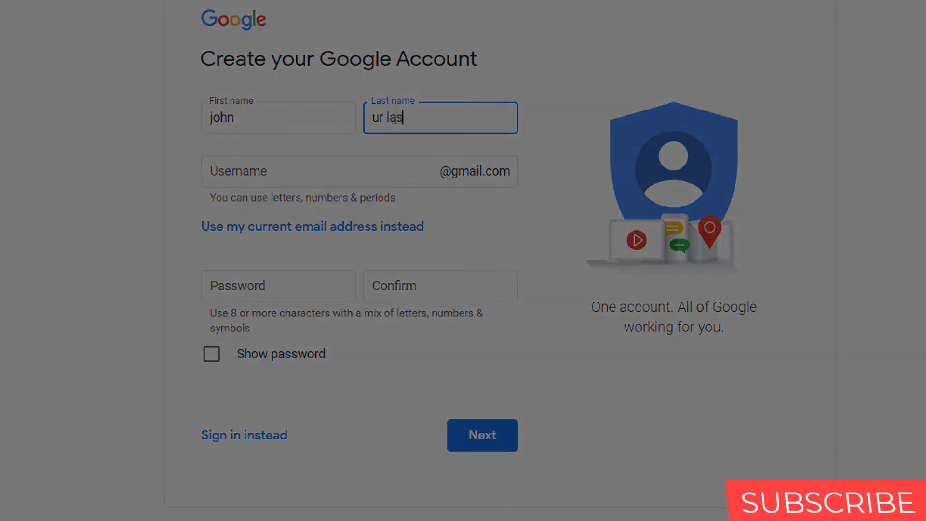
{"action": "type", "text": "t name"}
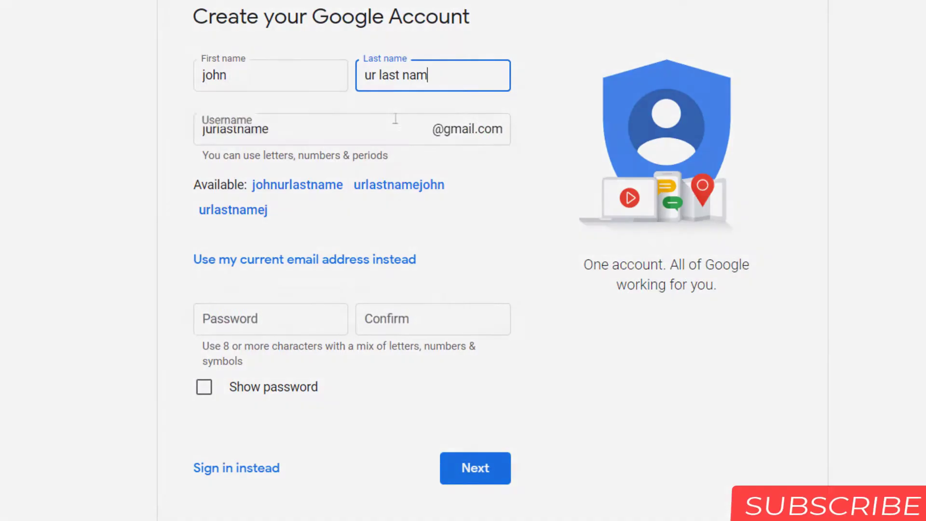
{"action": "key", "text": "BackSpace"}
{"action": "key", "text": "BackSpace"}
{"action": "key", "text": "BackSpace"}
{"action": "key", "text": "BackSpace"}
{"action": "key", "text": "BackSpace"}
{"action": "key", "text": "BackSpace"}
{"action": "key", "text": "BackSpace"}
{"action": "key", "text": "BackSpace"}
{"action": "key", "text": "BackSpace"}
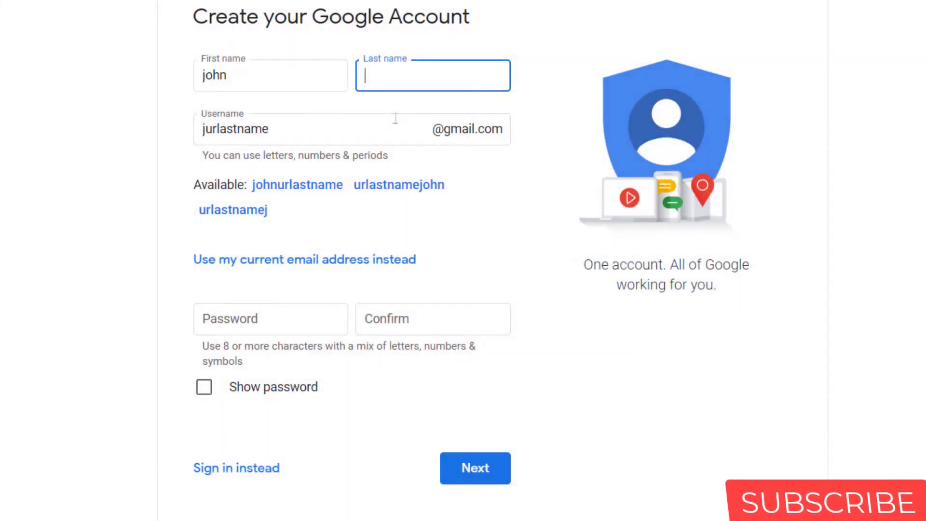
{"action": "type", "text": "thelas"}
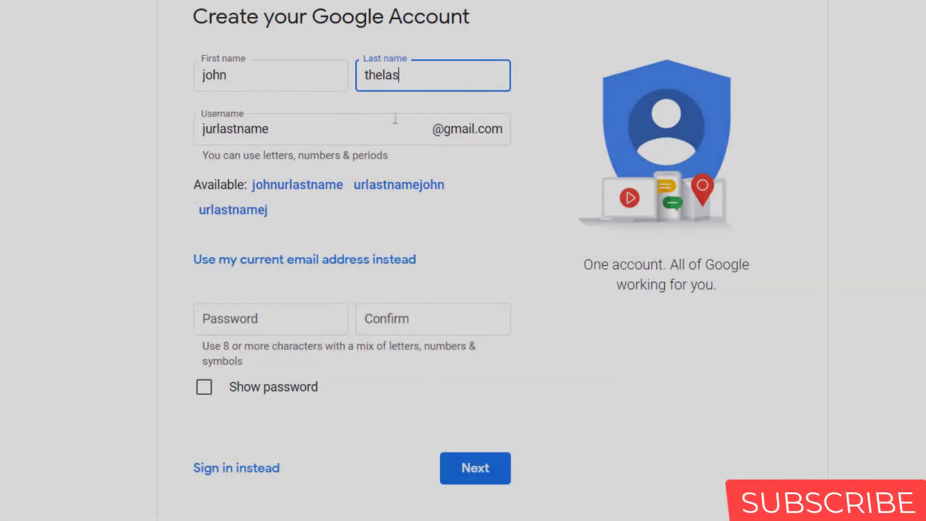
{"action": "type", "text": "t"}
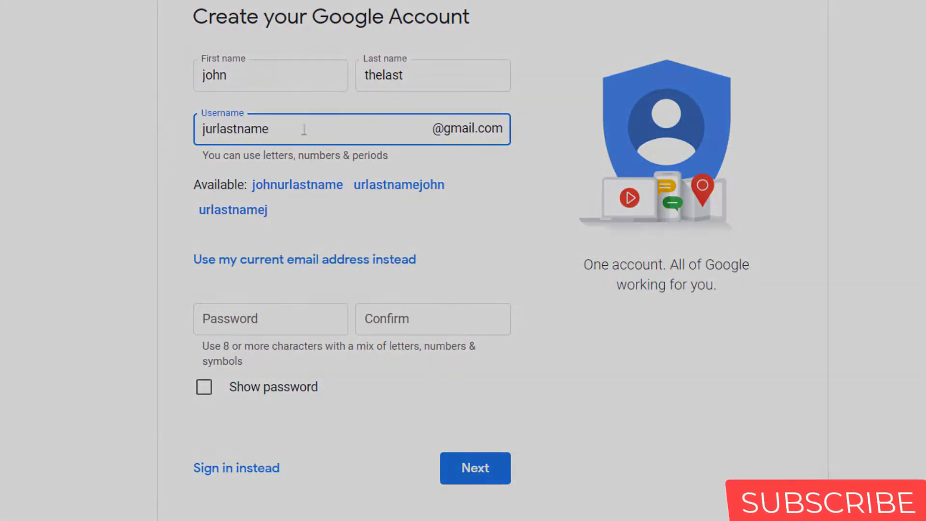
Clear the proposed username and choose the first name listed under Available
{"action": "left_click_drag", "start_coordinate": [297, 130], "coordinate": [176, 133]}
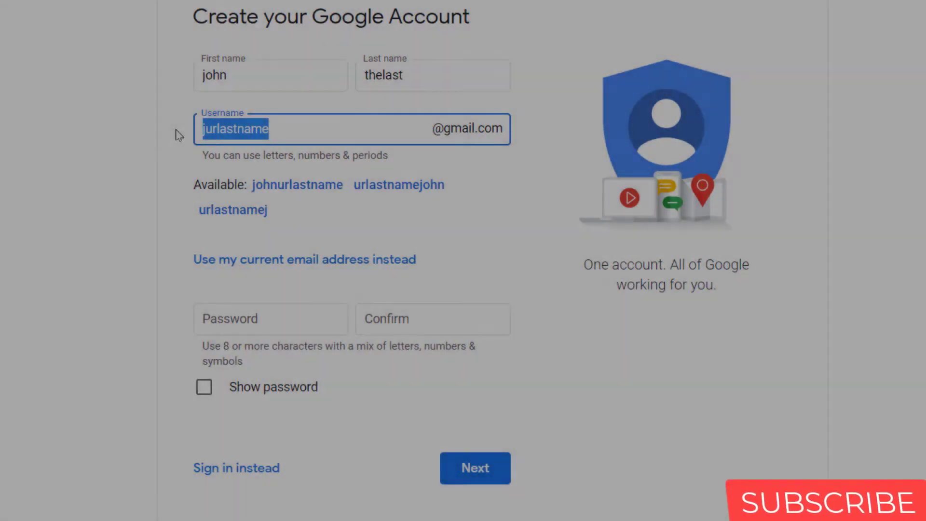
{"action": "key", "text": "BackSpace"}
{"action": "type", "text": "you"}
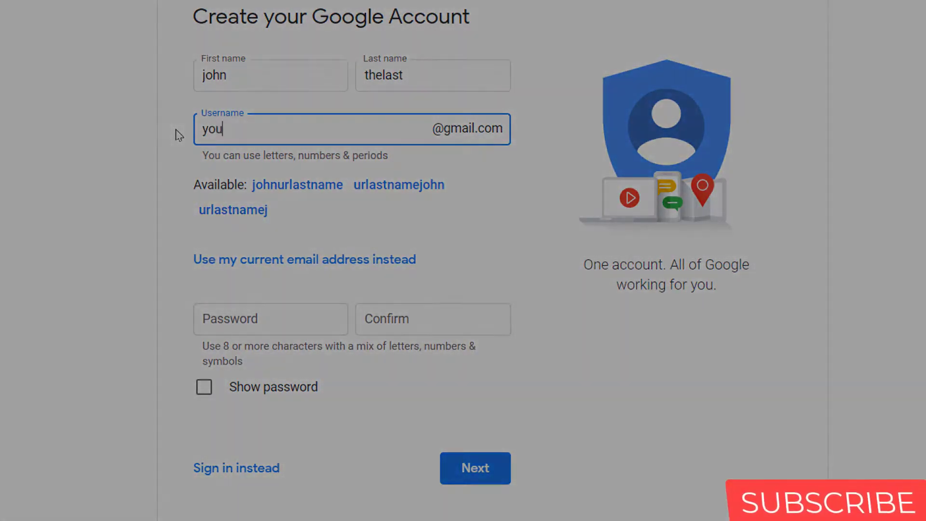
{"action": "type", "text": " can"}
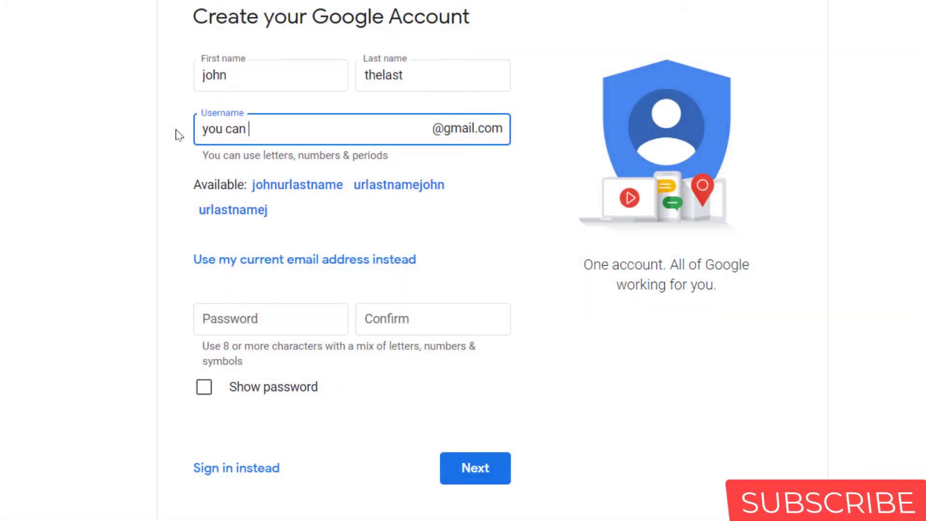
{"action": "type", "text": " cho"}
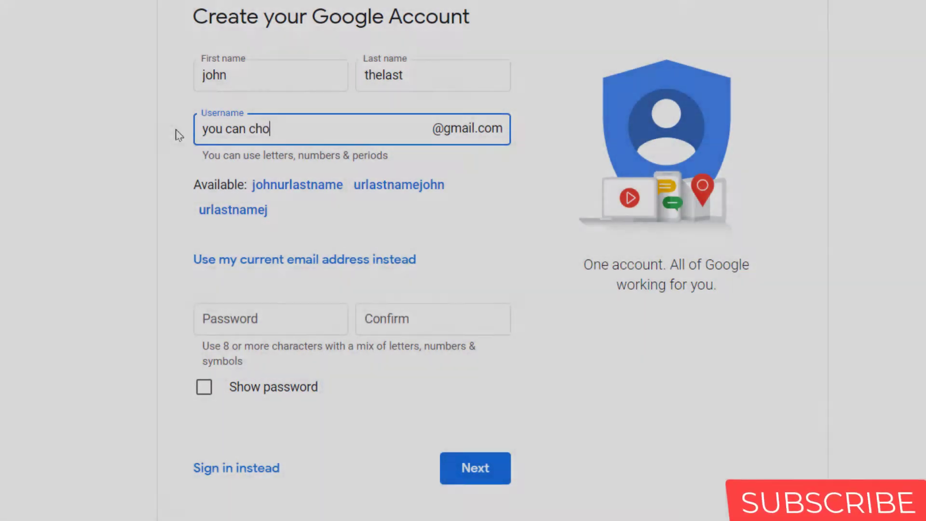
{"action": "type", "text": "ose th"}
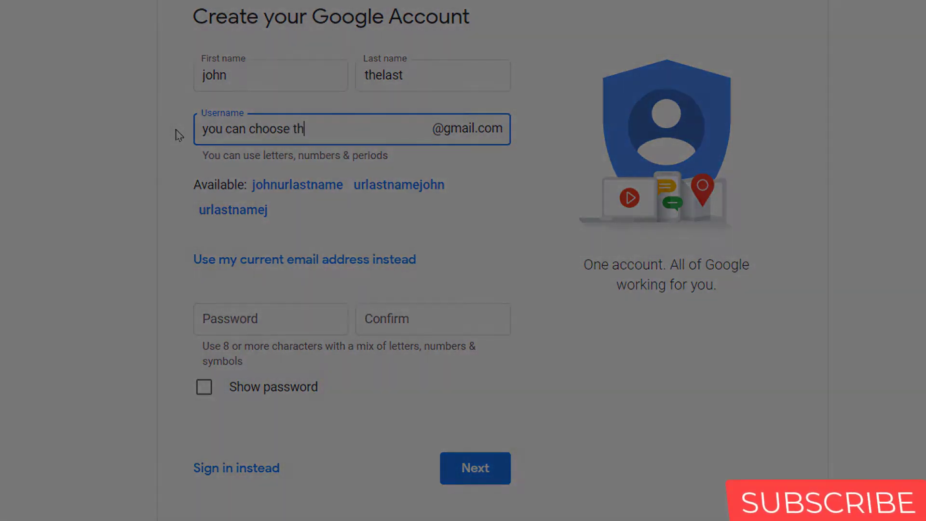
{"action": "type", "text": "e name "}
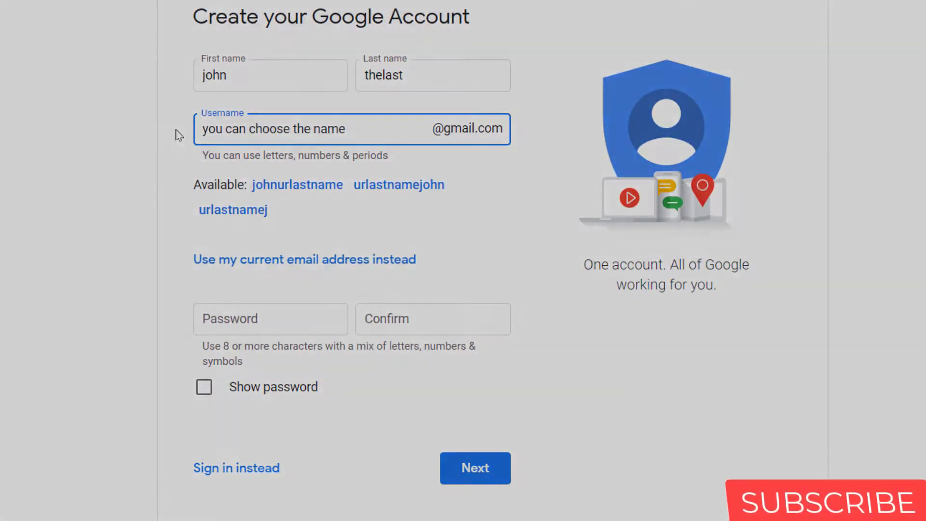
{"action": "type", "text": "that yo"}
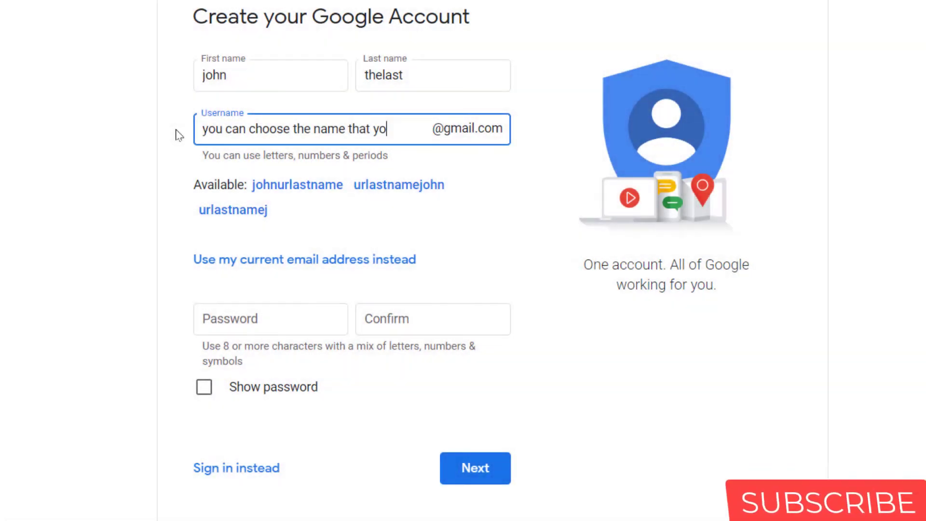
{"action": "type", "text": "u wan"}
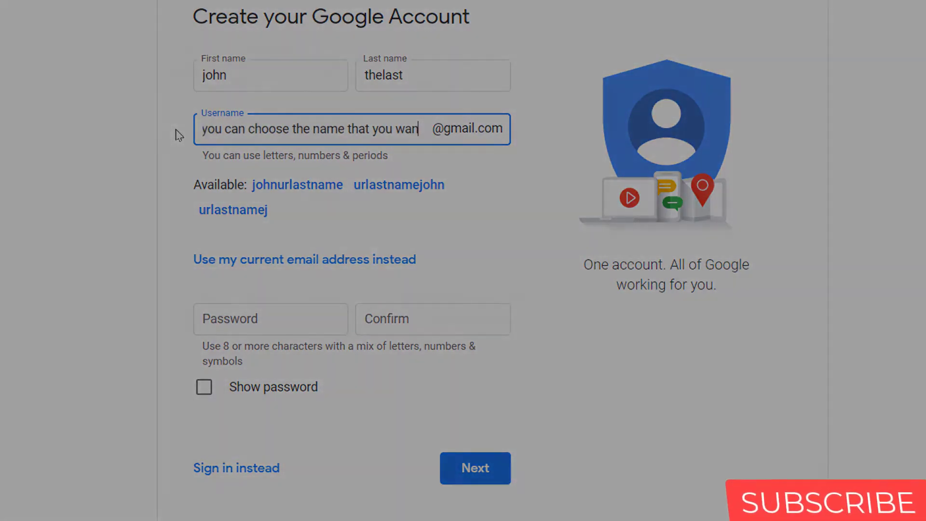
{"action": "key", "text": "BackSpace"}
{"action": "key", "text": "BackSpace"}
{"action": "key", "text": "BackSpace"}
{"action": "key", "text": "BackSpace"}
{"action": "key", "text": "BackSpace"}
{"action": "key", "text": "BackSpace"}
{"action": "key", "text": "BackSpace"}
{"action": "key", "text": "BackSpace"}
{"action": "key", "text": "BackSpace"}
{"action": "key", "text": "BackSpace"}
{"action": "key", "text": "BackSpace"}
{"action": "key", "text": "BackSpace"}
{"action": "key", "text": "BackSpace"}
{"action": "key", "text": "BackSpace"}
{"action": "key", "text": "BackSpace"}
{"action": "key", "text": "BackSpace"}
{"action": "key", "text": "BackSpace"}
{"action": "key", "text": "BackSpace"}
{"action": "key", "text": "BackSpace"}
{"action": "key", "text": "BackSpace"}
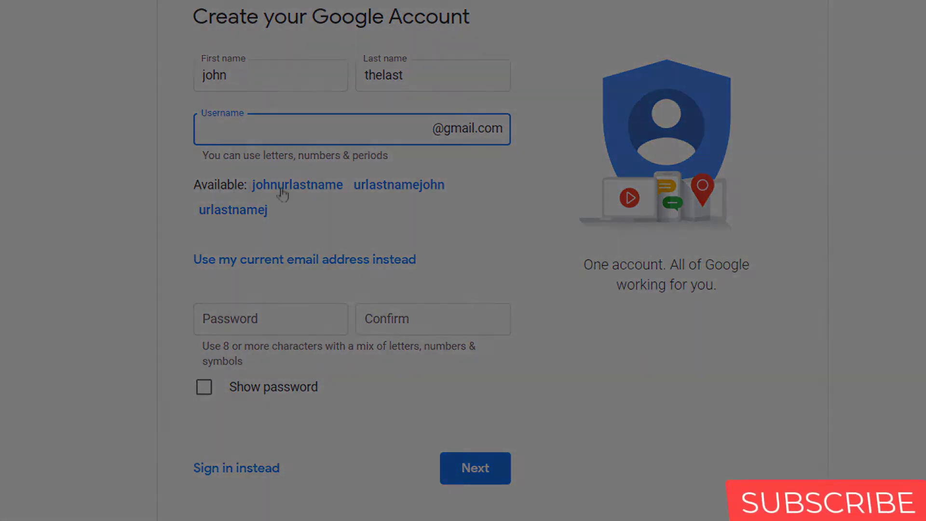
{"action": "left_click", "coordinate": [326, 191]}
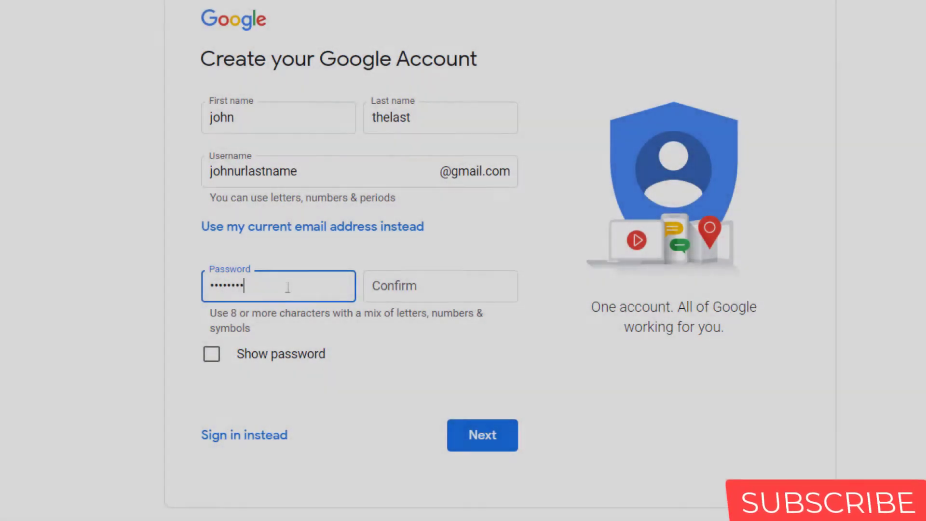
Enter the password and its confirmation, then submit the name, username and password
{"action": "type", "text": "1"}
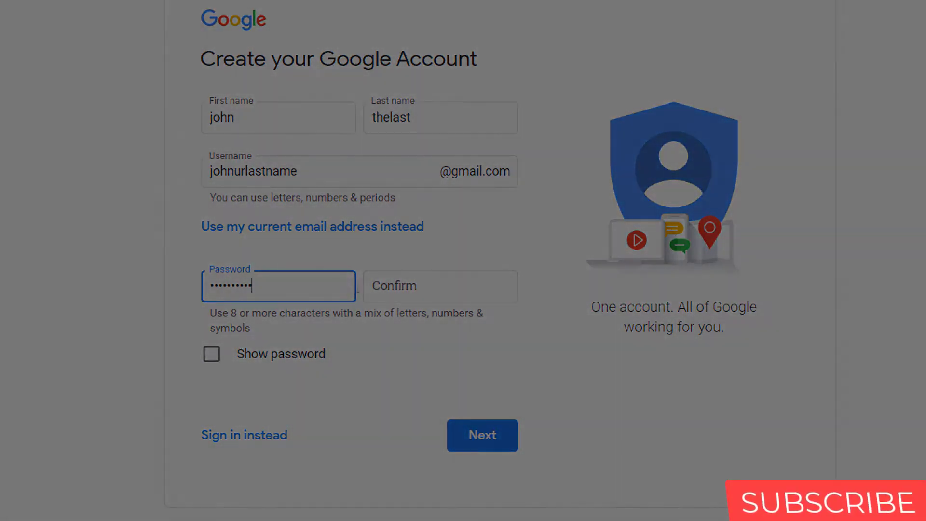
{"action": "left_click", "coordinate": [380, 286]}
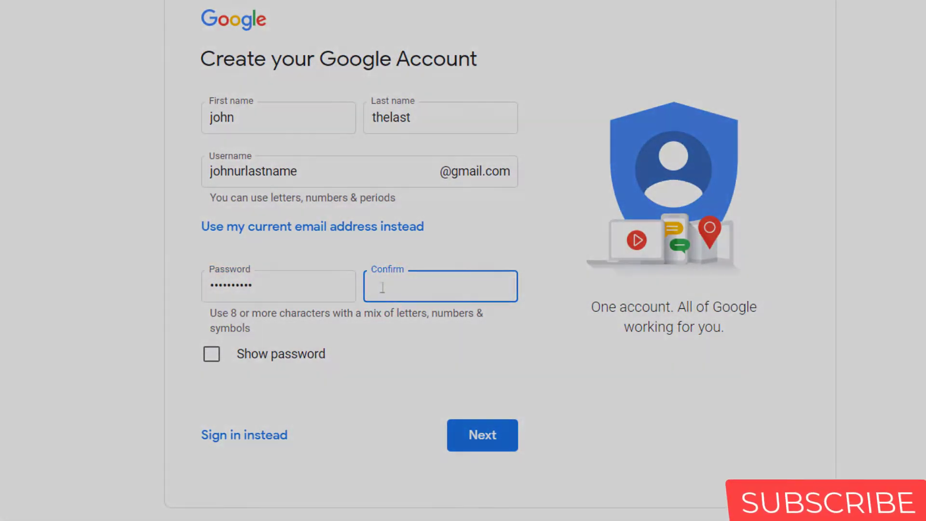
{"action": "type", "text": "•••••"}
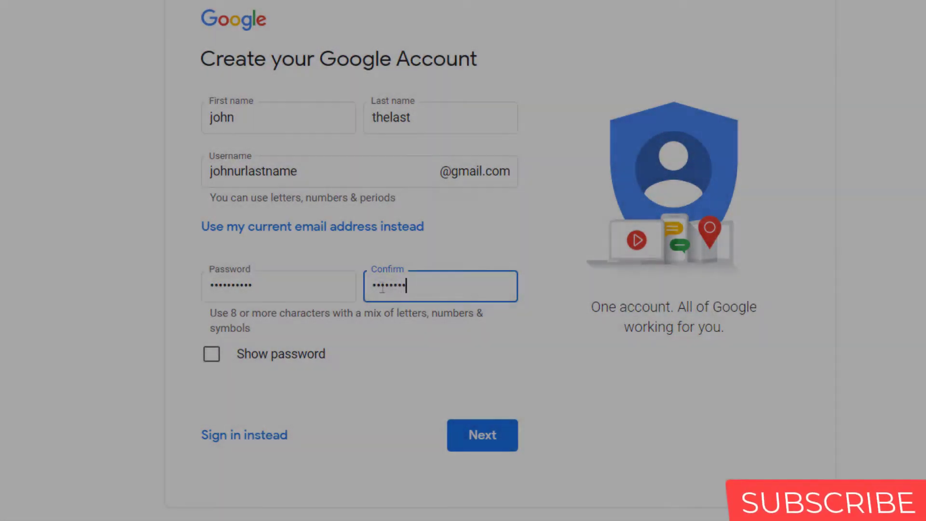
{"action": "type", "text": "•••••"}
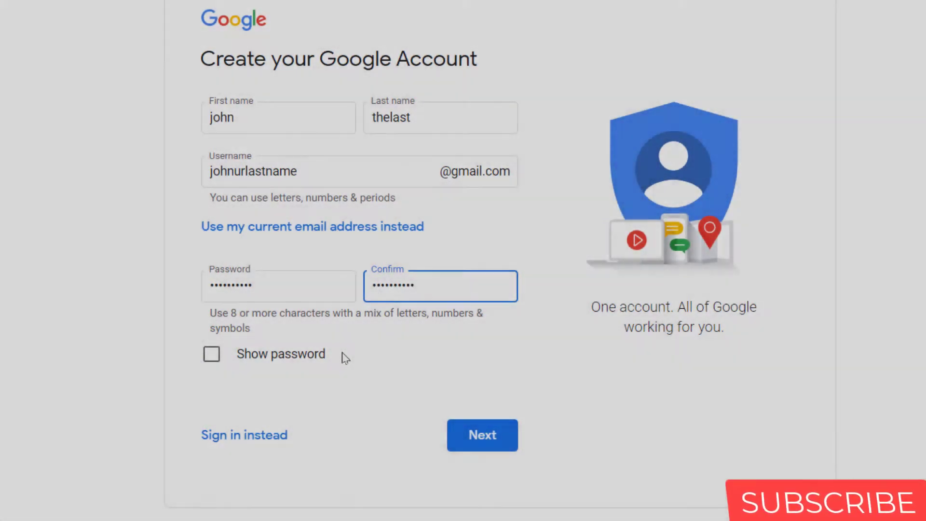
{"action": "left_click", "coordinate": [244, 351]}
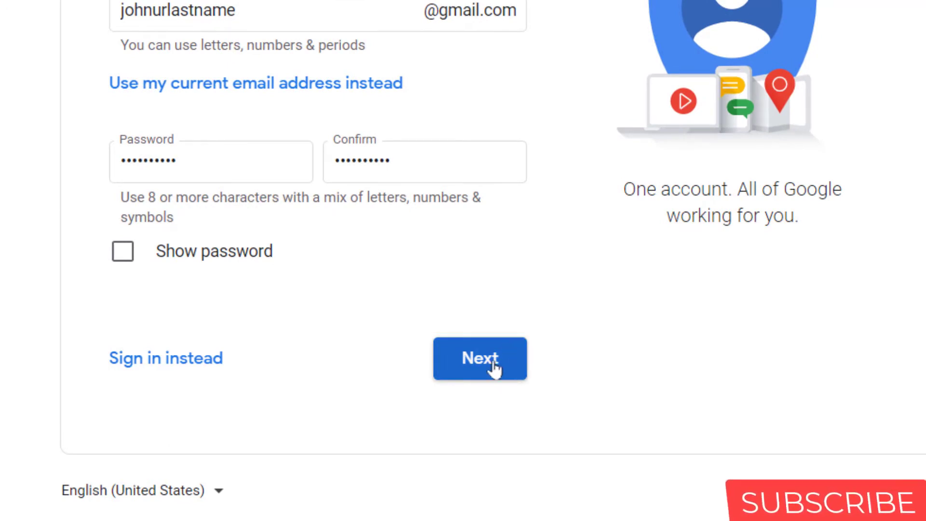
{"action": "left_click", "coordinate": [482, 373]}
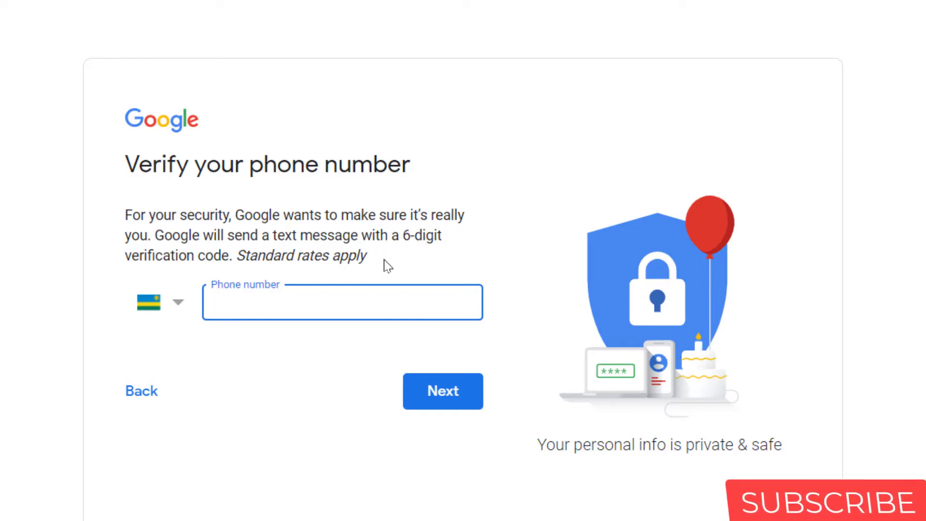
Fill the Phone number field with the saved number from autofill for verification
{"action": "left_click", "coordinate": [438, 389]}
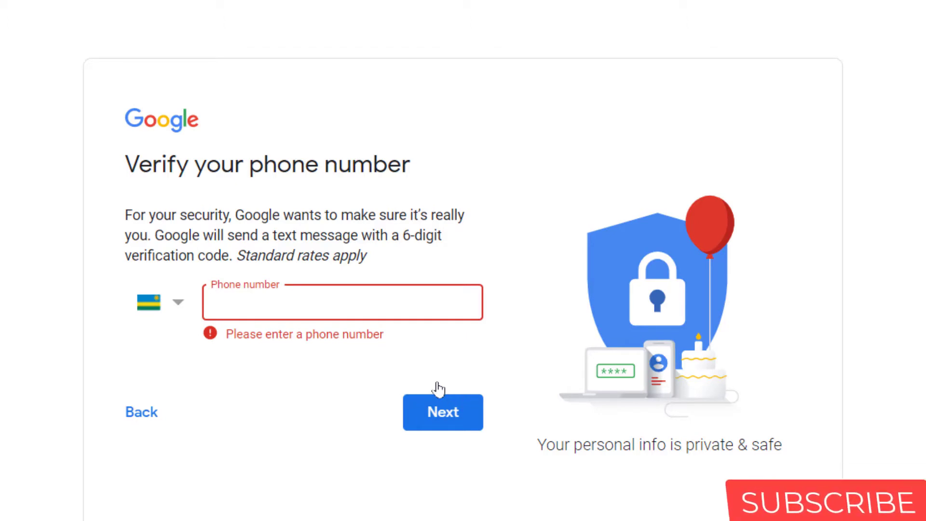
{"action": "left_click", "coordinate": [365, 309]}
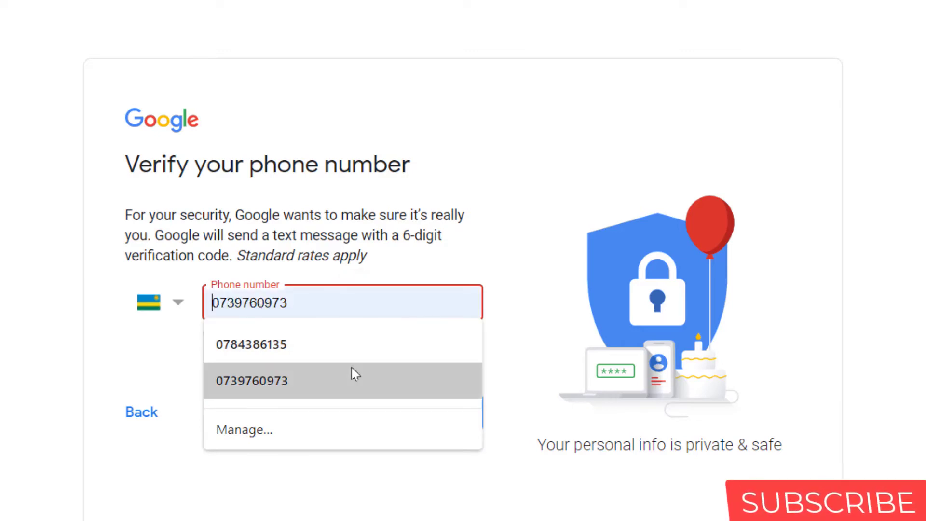
{"action": "left_click", "coordinate": [351, 368]}
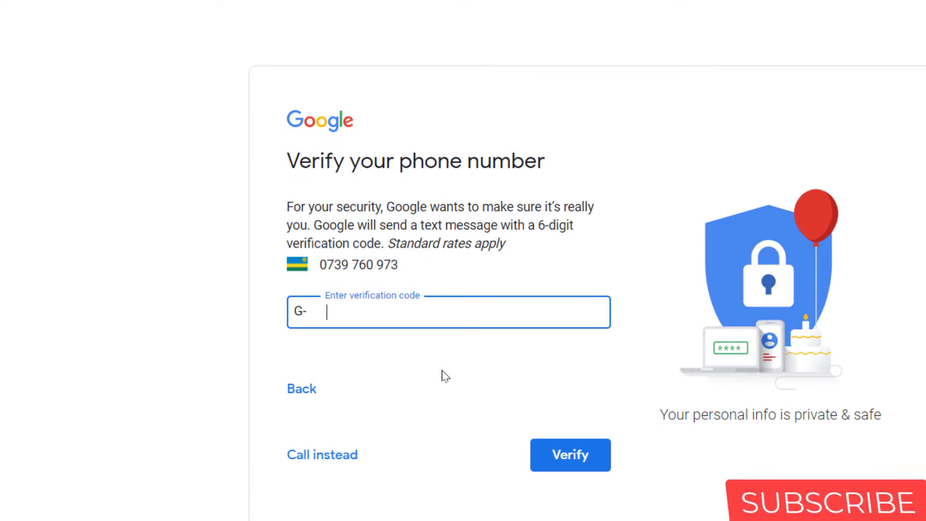
Enter the six-digit texted verification code and submit it with Verify
{"action": "left_click", "coordinate": [567, 453]}
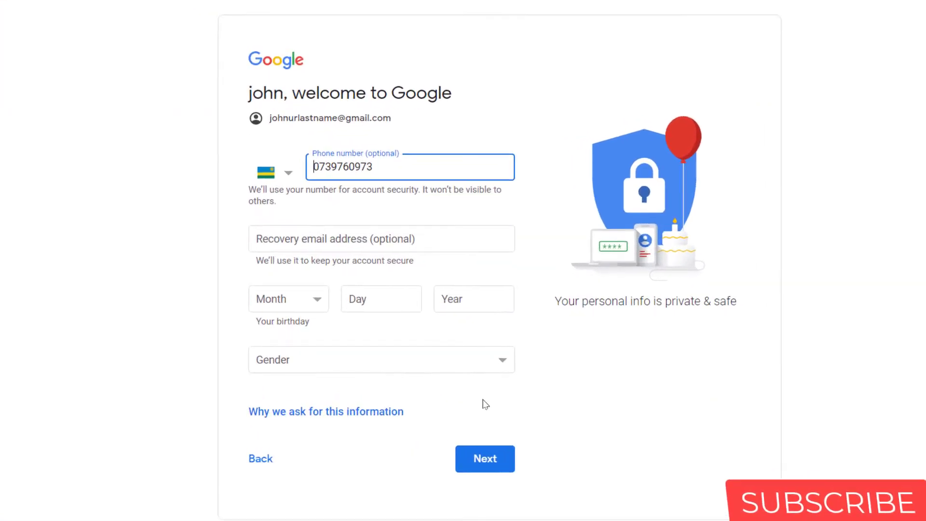
Leave the optional phone number and recovery email empty, dismissing saved email suggestions
{"action": "left_click", "coordinate": [420, 141]}
{"action": "left_click", "coordinate": [418, 135]}
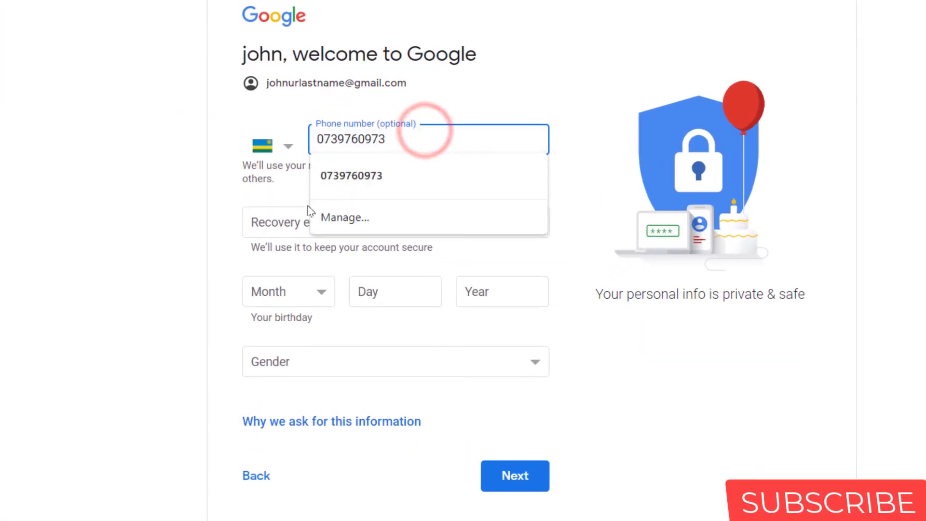
{"action": "left_click", "coordinate": [276, 220]}
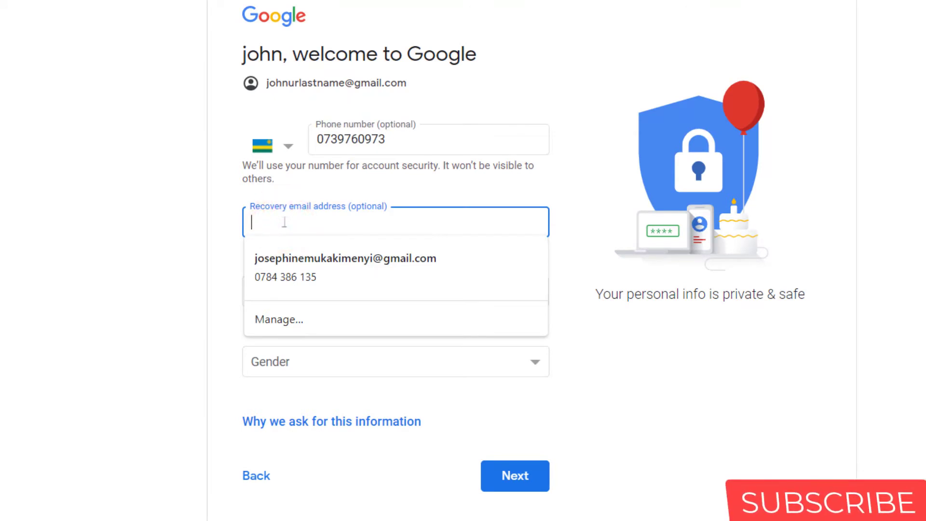
{"action": "left_click", "coordinate": [559, 267]}
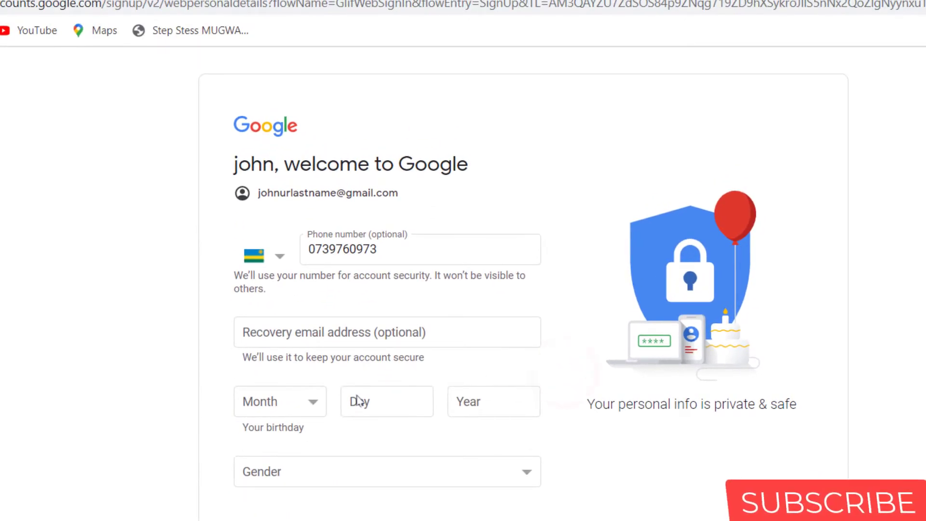
Set the birthday to January 15, 1990
{"action": "left_click", "coordinate": [311, 401]}
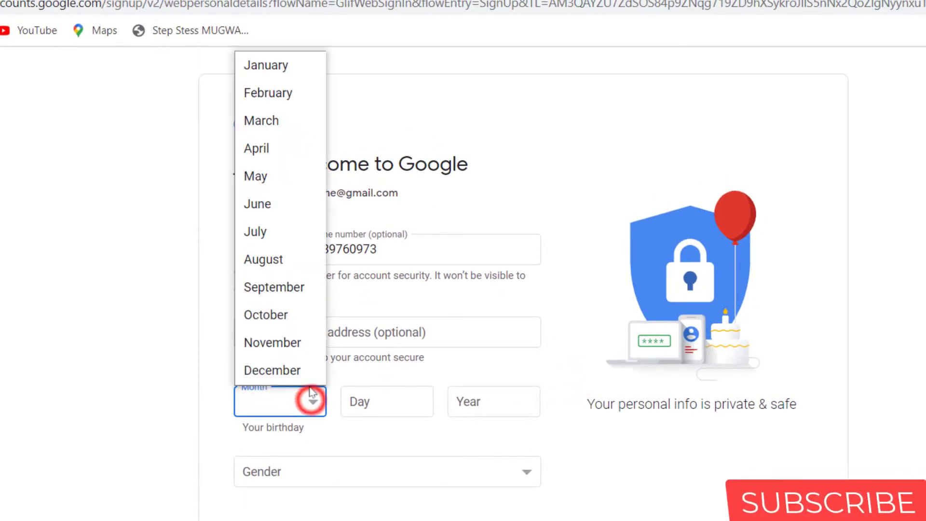
{"action": "left_click", "coordinate": [268, 64]}
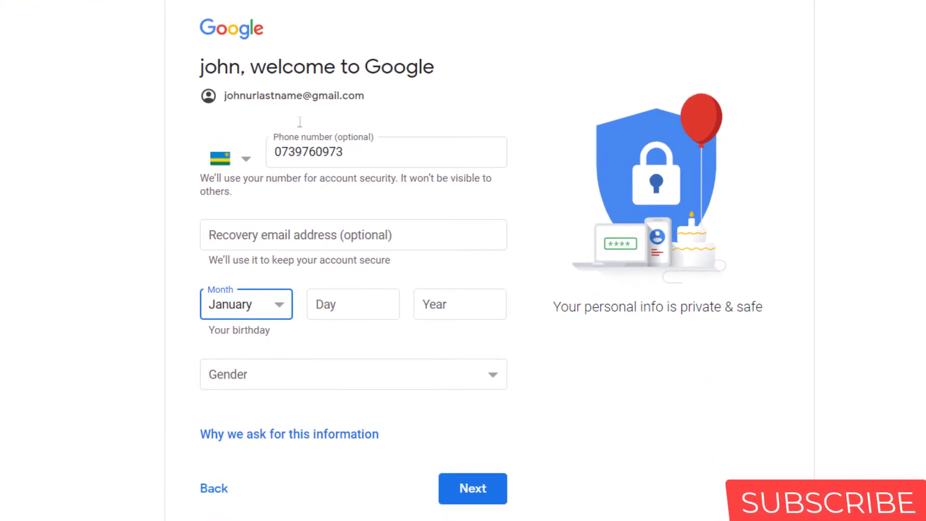
{"action": "left_click", "coordinate": [375, 311]}
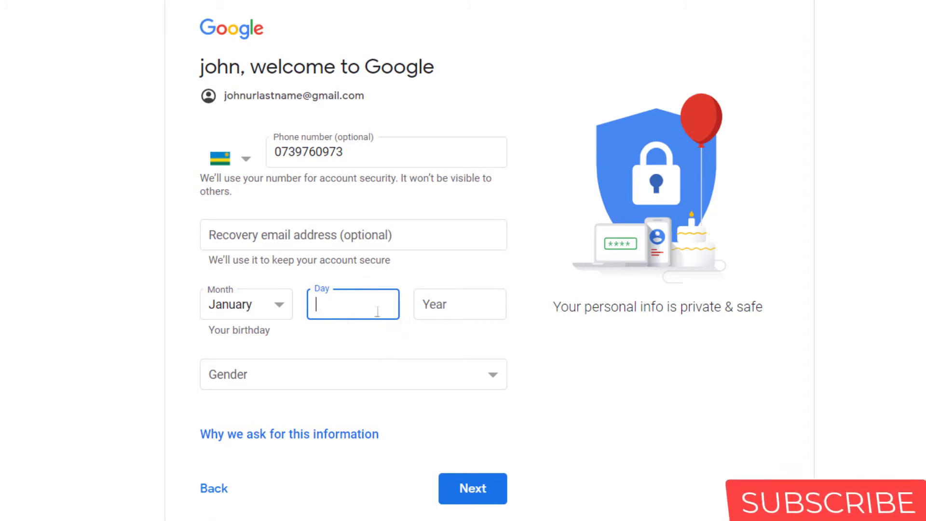
{"action": "type", "text": "15"}
{"action": "left_click", "coordinate": [487, 304]}
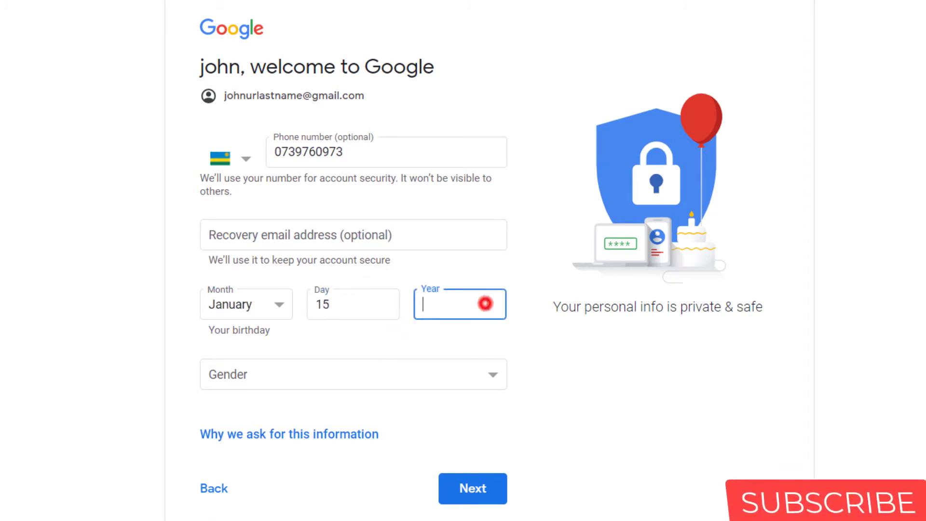
{"action": "type", "text": "1990"}
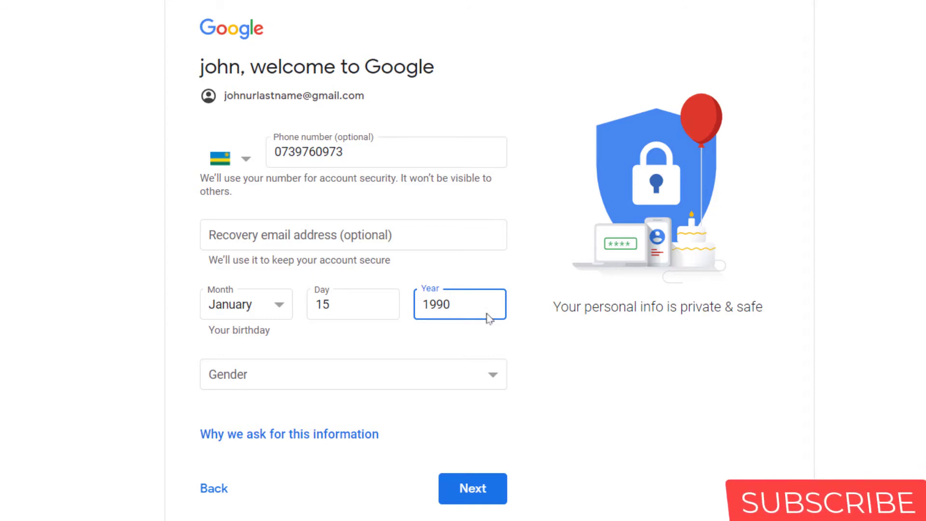
Select Male as the gender and submit the personal details
{"action": "left_click", "coordinate": [492, 374]}
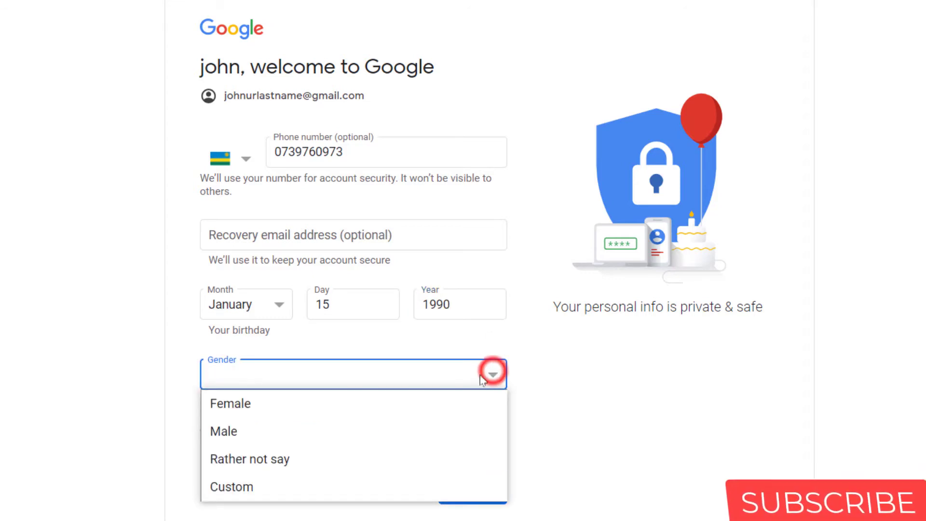
{"action": "left_click", "coordinate": [307, 431]}
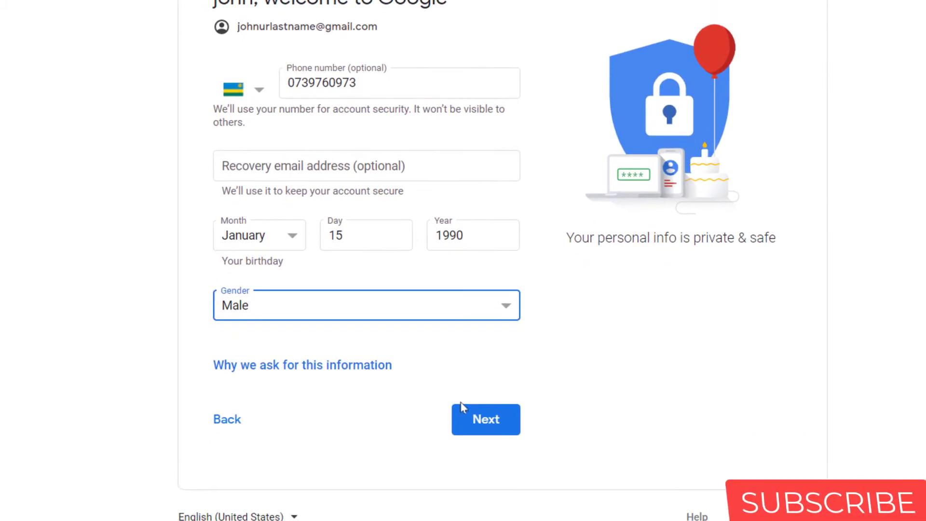
{"action": "left_click", "coordinate": [493, 405]}
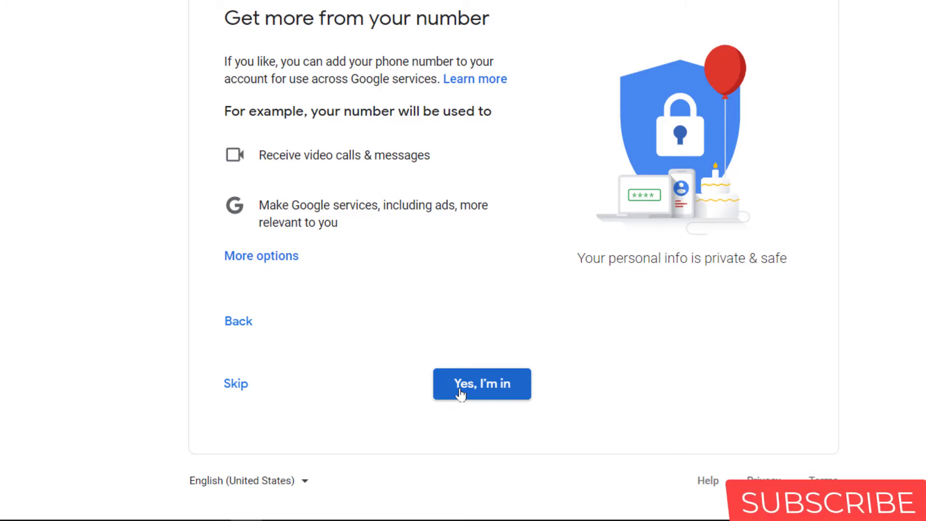
Skip linking the phone number to other Google services
{"action": "left_click", "coordinate": [236, 384]}
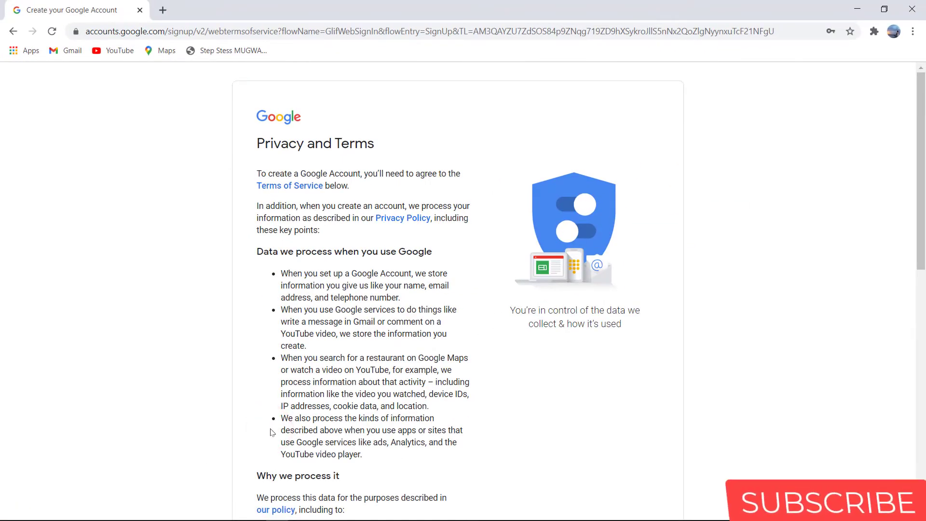
Scroll through Privacy and Terms and agree to create the account
{"action": "scroll", "coordinate": [378, 407], "scroll_direction": "down", "scroll_amount": 6}
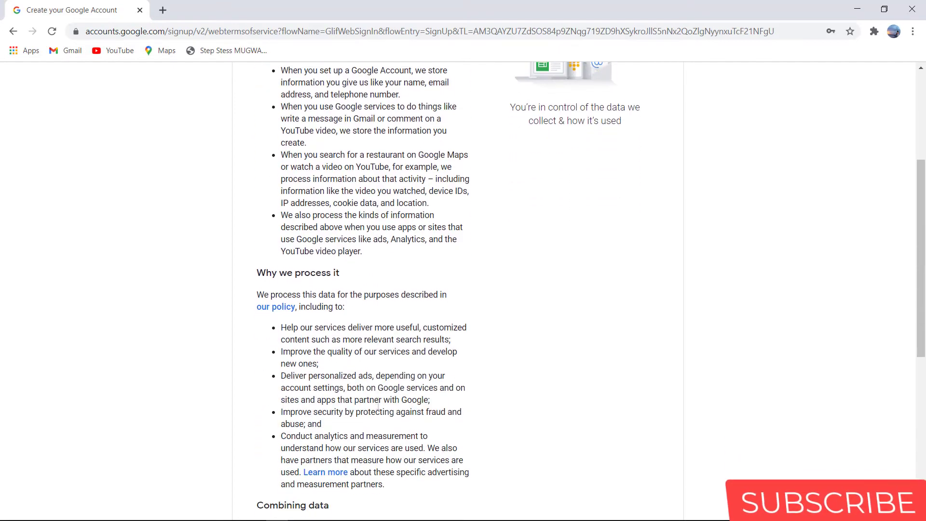
{"action": "scroll", "coordinate": [378, 406], "scroll_direction": "down", "scroll_amount": 2}
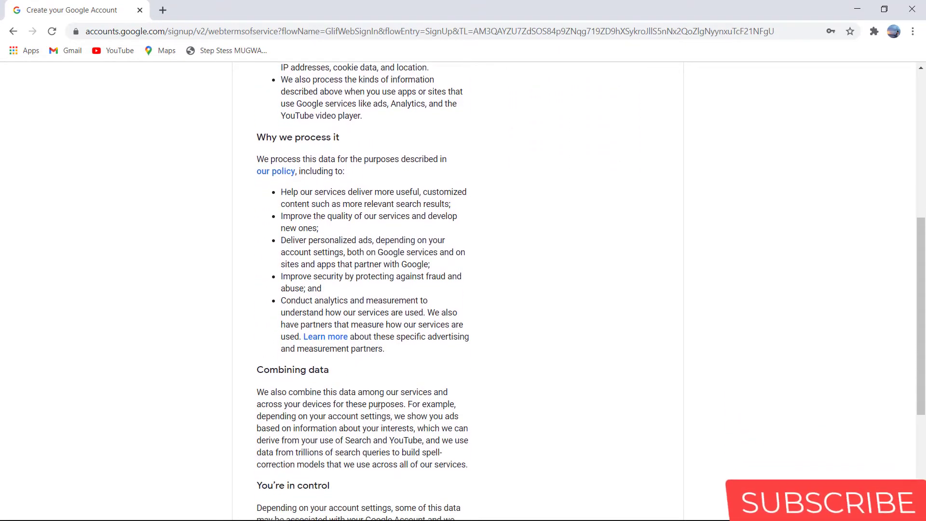
{"action": "scroll", "coordinate": [378, 407], "scroll_direction": "down", "scroll_amount": 4}
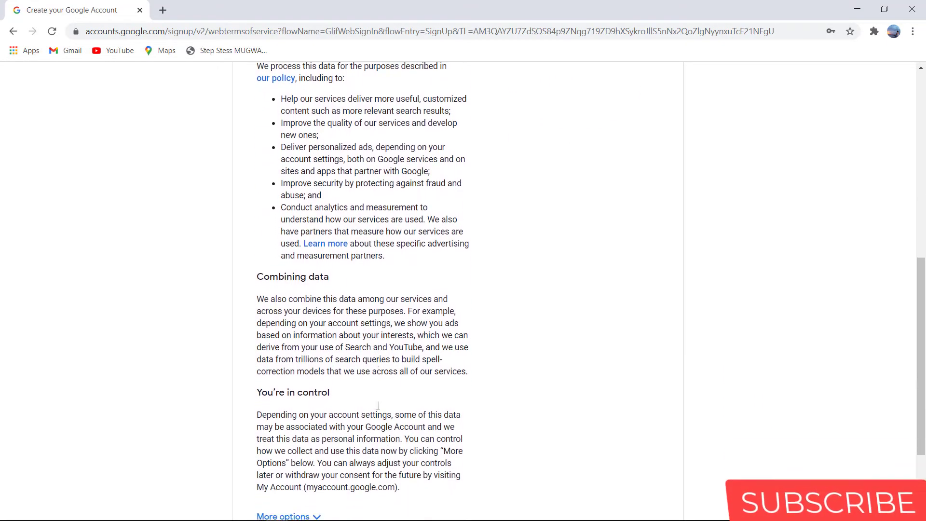
{"action": "scroll", "coordinate": [377, 406], "scroll_direction": "down", "scroll_amount": 2}
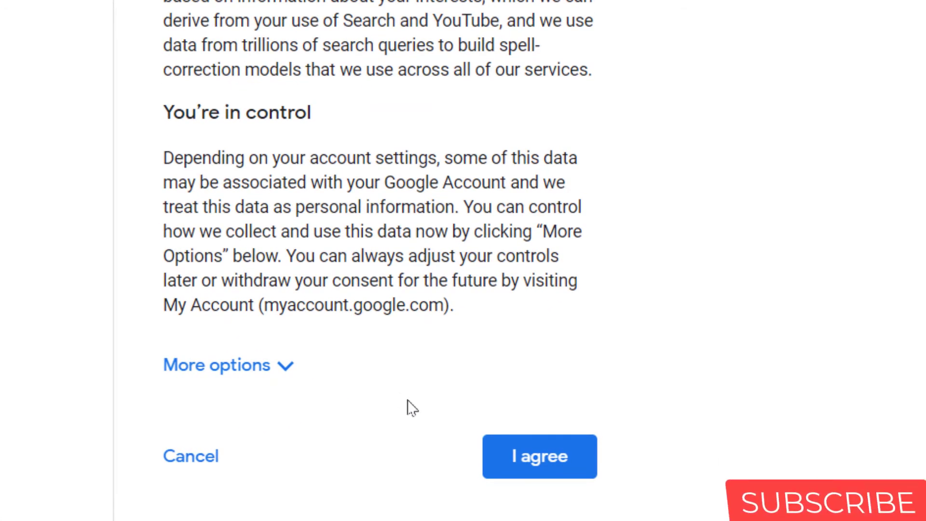
{"action": "left_click", "coordinate": [552, 468]}
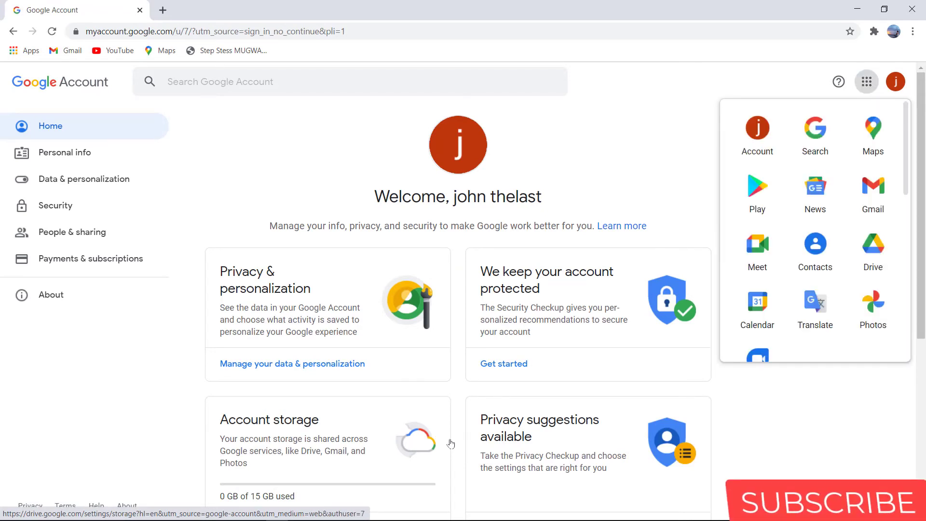
Look over the new account's Personal info and Home pages, then close Chrome to the desktop
{"action": "key", "text": "Tab"}
{"action": "key", "text": "Tab"}
{"action": "key", "text": "Tab"}
{"action": "key", "text": "Tab"}
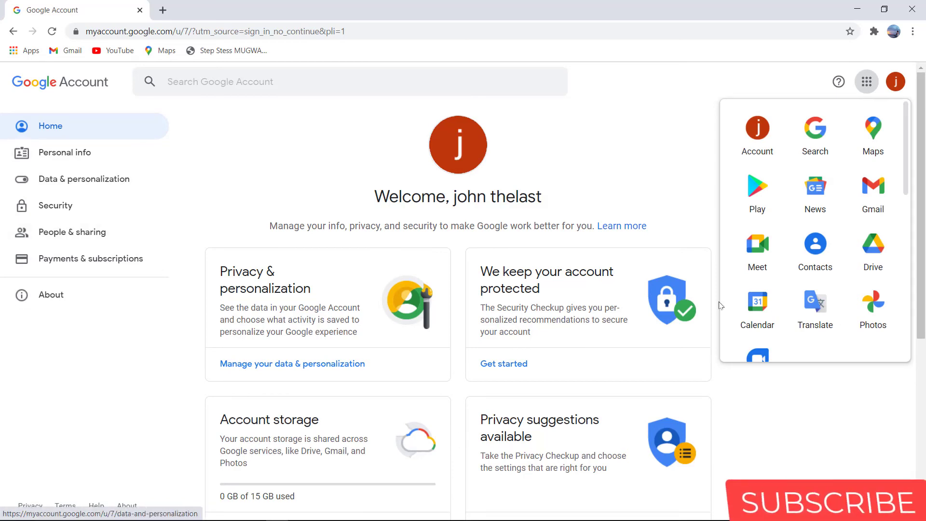
{"action": "left_click_drag", "start_coordinate": [921, 95], "coordinate": [922, 267]}
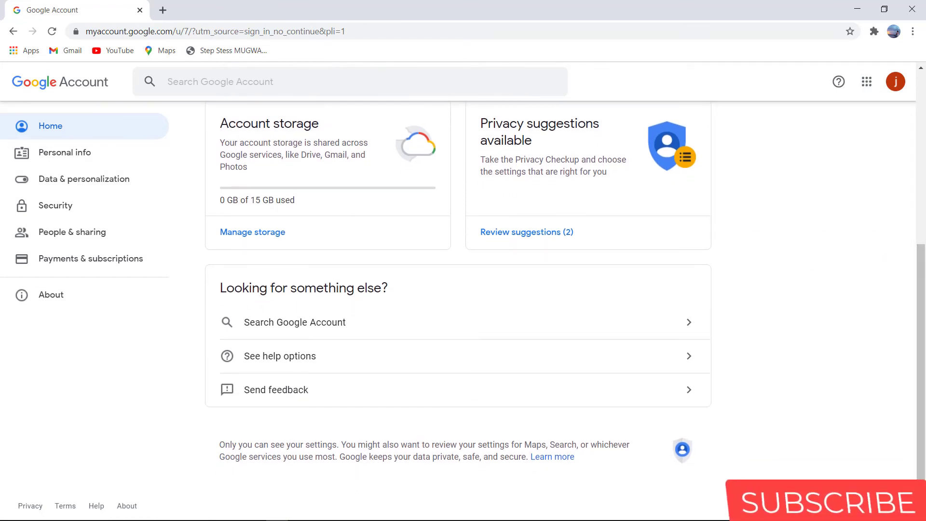
{"action": "left_click", "coordinate": [115, 153]}
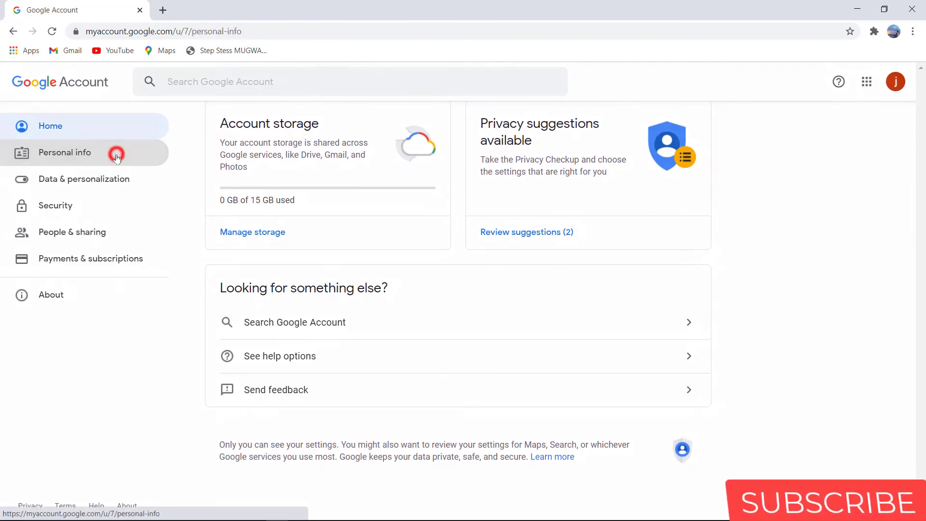
{"action": "left_click", "coordinate": [80, 130]}
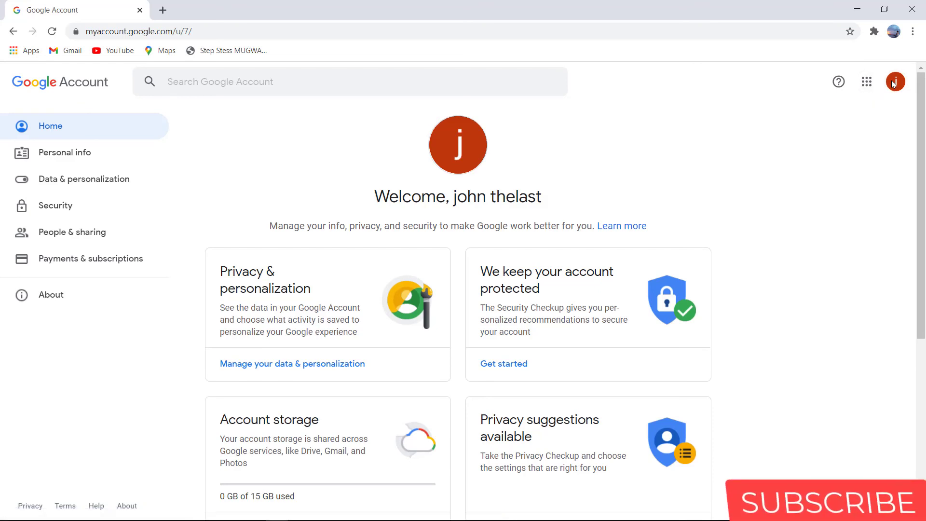
{"action": "left_click", "coordinate": [912, 9]}
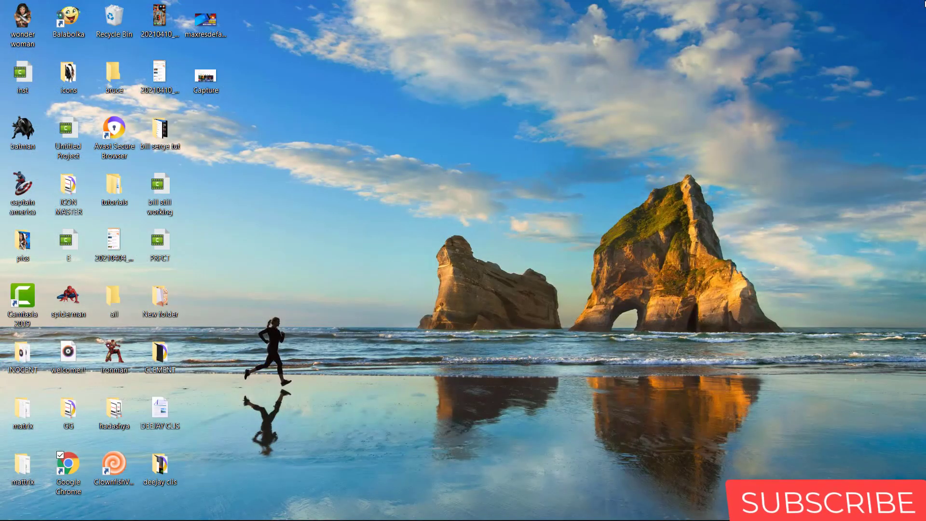